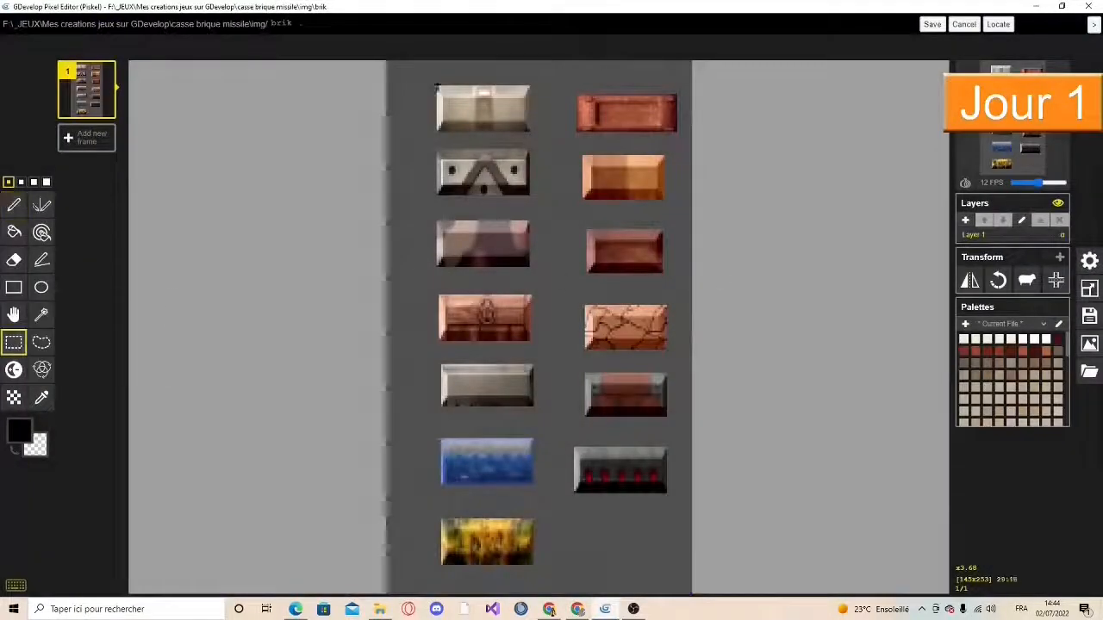
# - Cut the top-left brick out of the brick sheet and paste it into a new frame
pyautogui.moveTo(437, 87); pyautogui.dragTo(539, 265)
pyautogui.hotkey('ctrl', 'x')
pyautogui.click(87, 141)
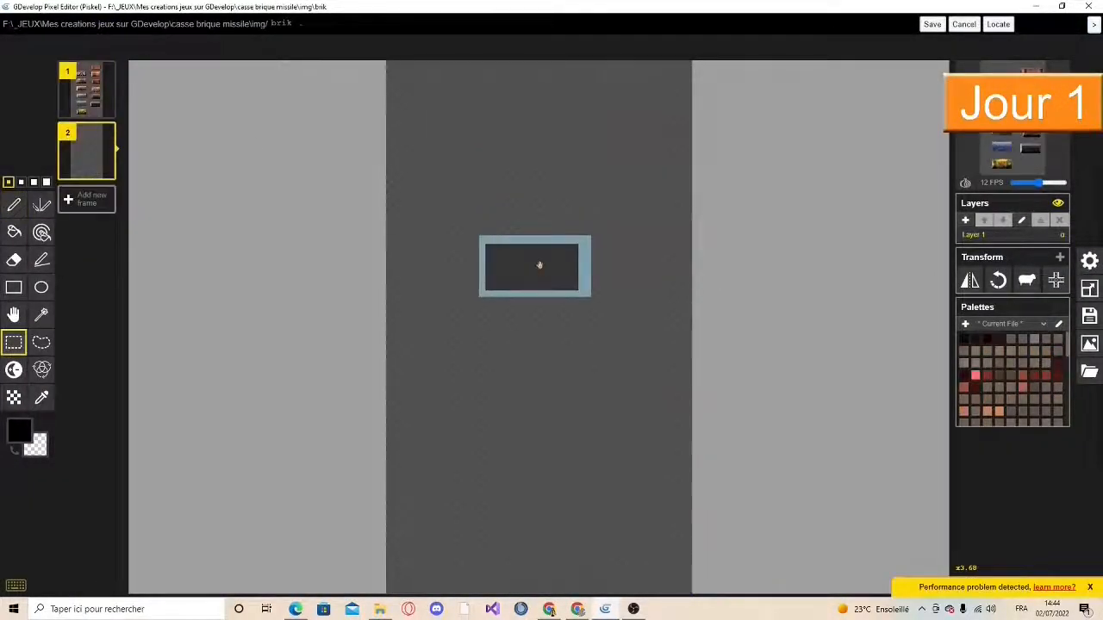
pyautogui.hotkey('ctrl', 'v')
pyautogui.click(685, 295)
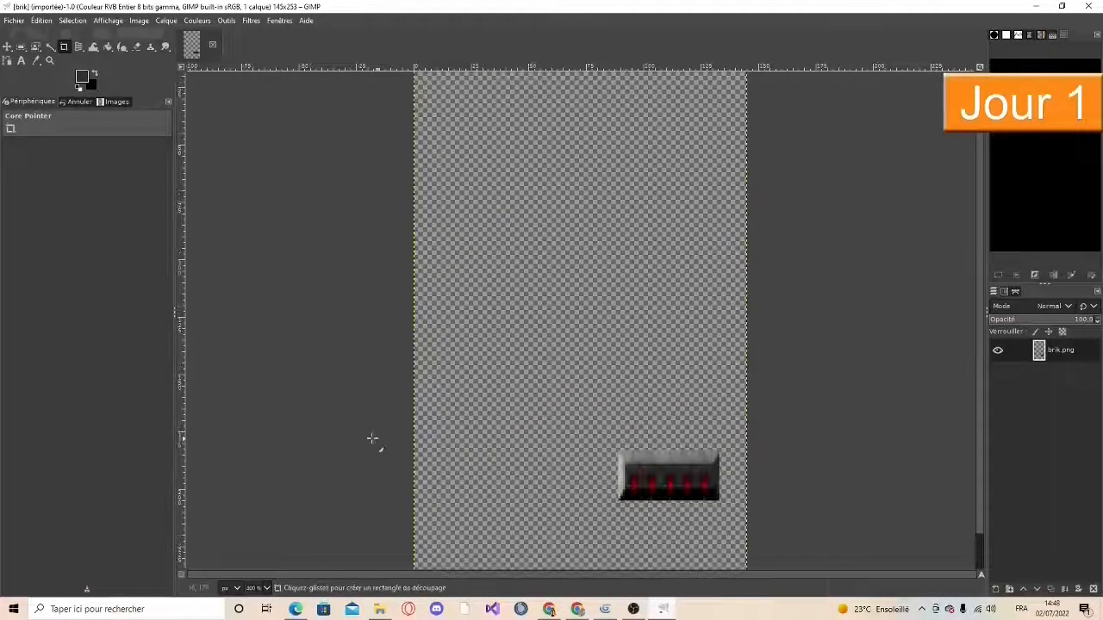
# - Crop the image tightly around the dark brick with red lights, to about 46 by 24 px
pyautogui.scroll(-2, 372, 439)
pyautogui.hscroll(2, 513, 366)
pyautogui.click(141, 21)
pyautogui.click(27, 54)
pyautogui.click(267, 588)
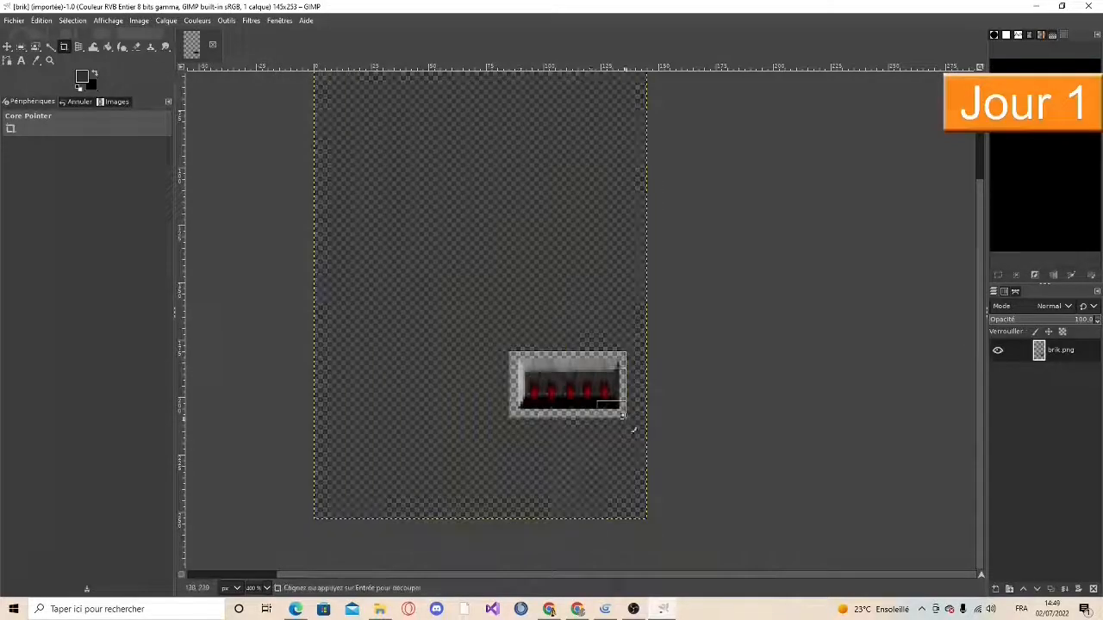
pyautogui.click(261, 508)
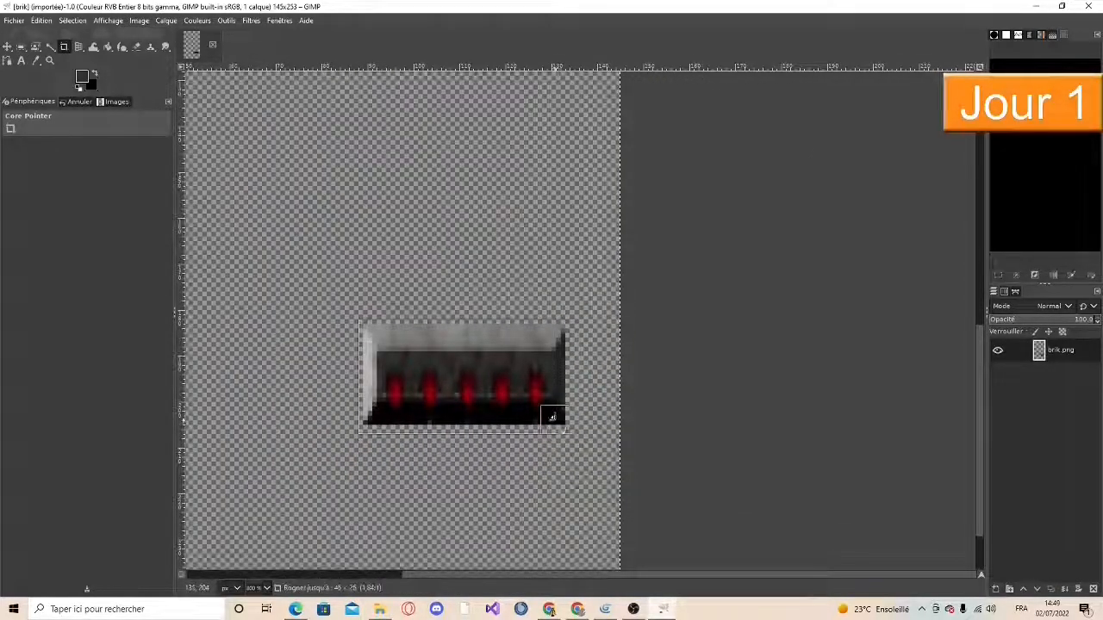
pyautogui.press('Return')
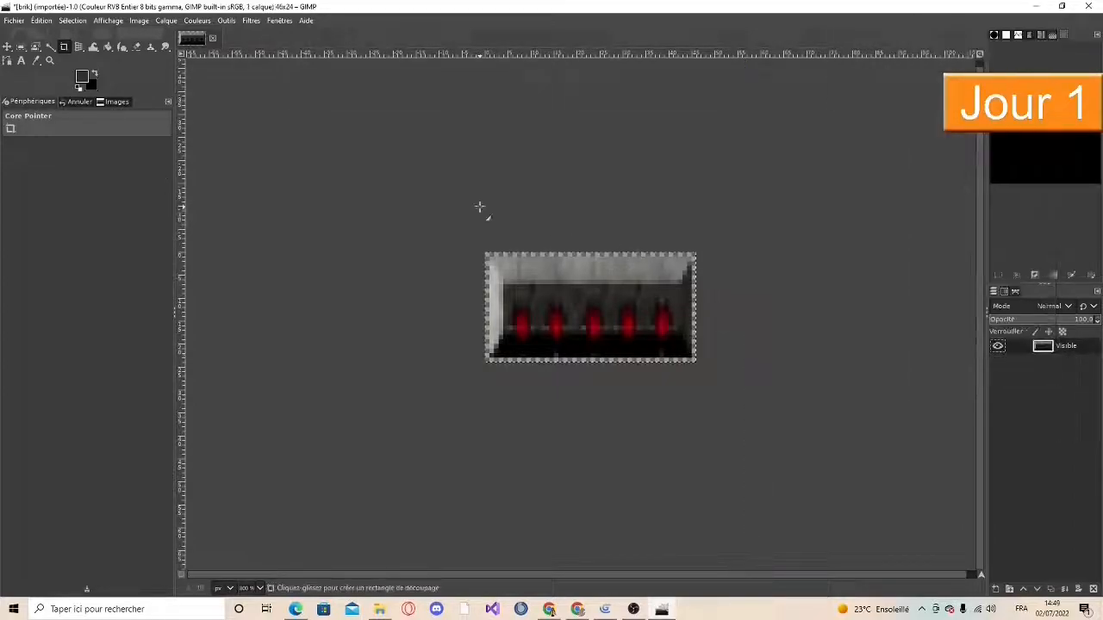
# - Scale the cropped brick image to a width of 92 px with the height kept at 24 px
pyautogui.click(108, 20)
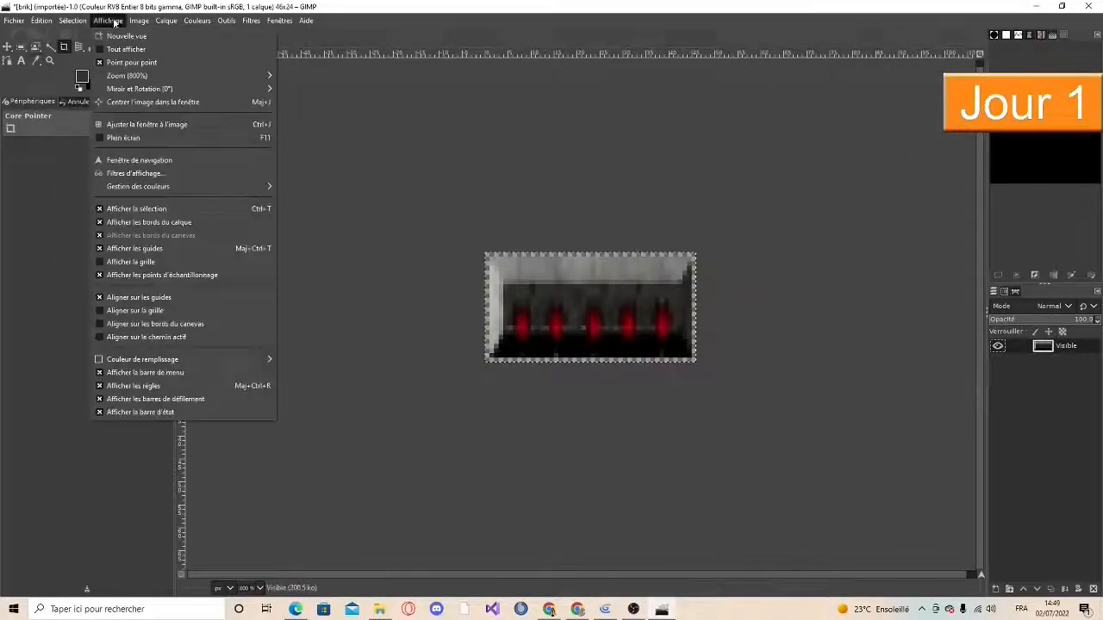
pyautogui.moveTo(146, 26)
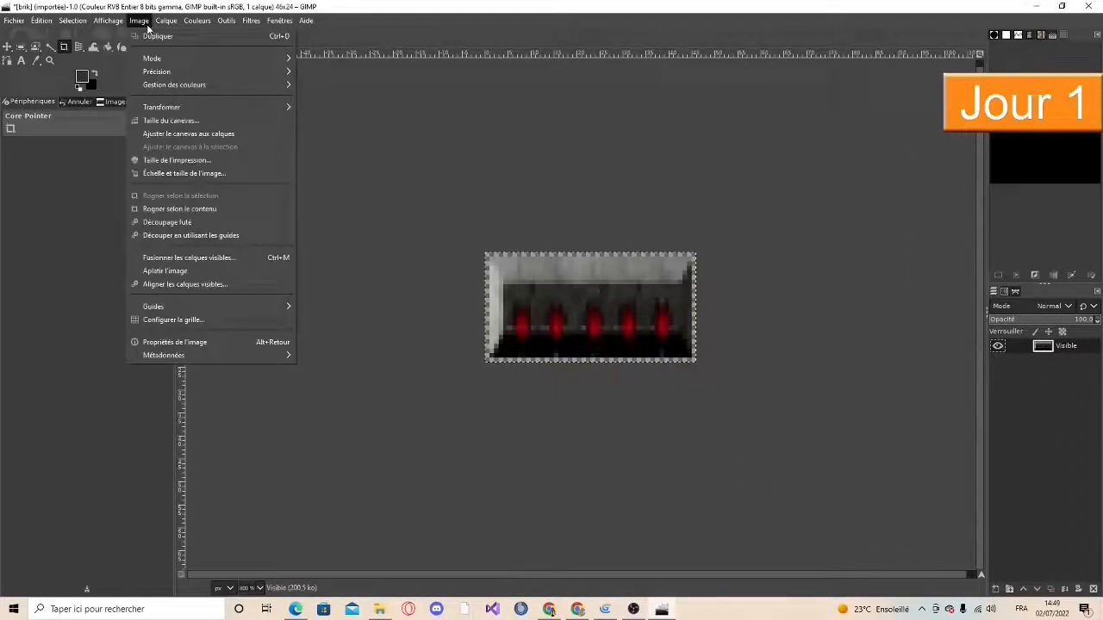
pyautogui.click(184, 173)
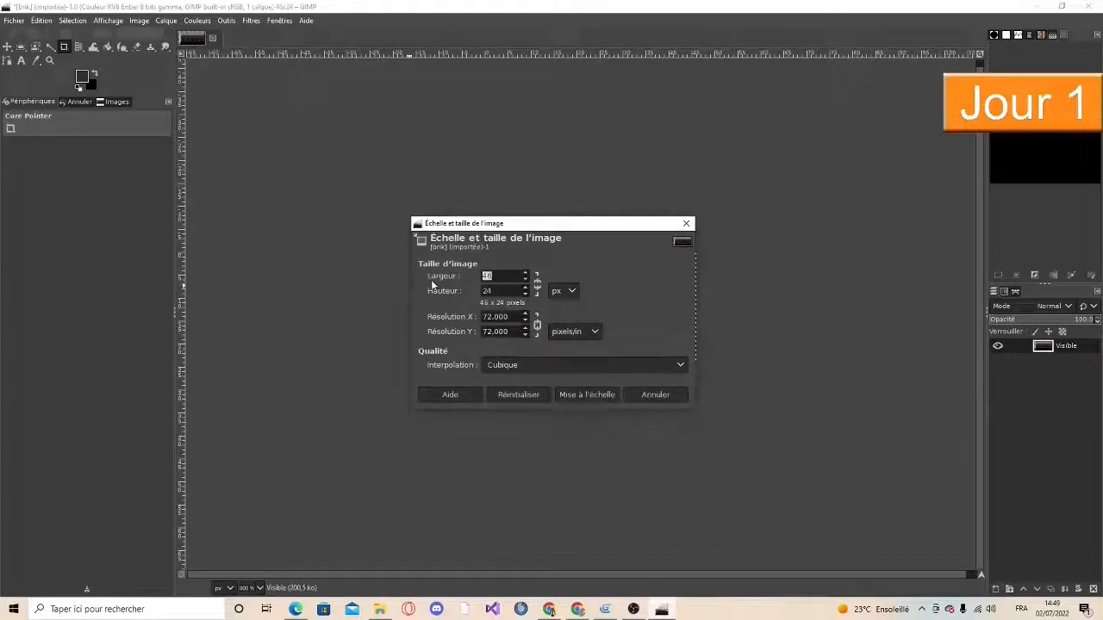
pyautogui.write('92')
pyautogui.click(587, 395)
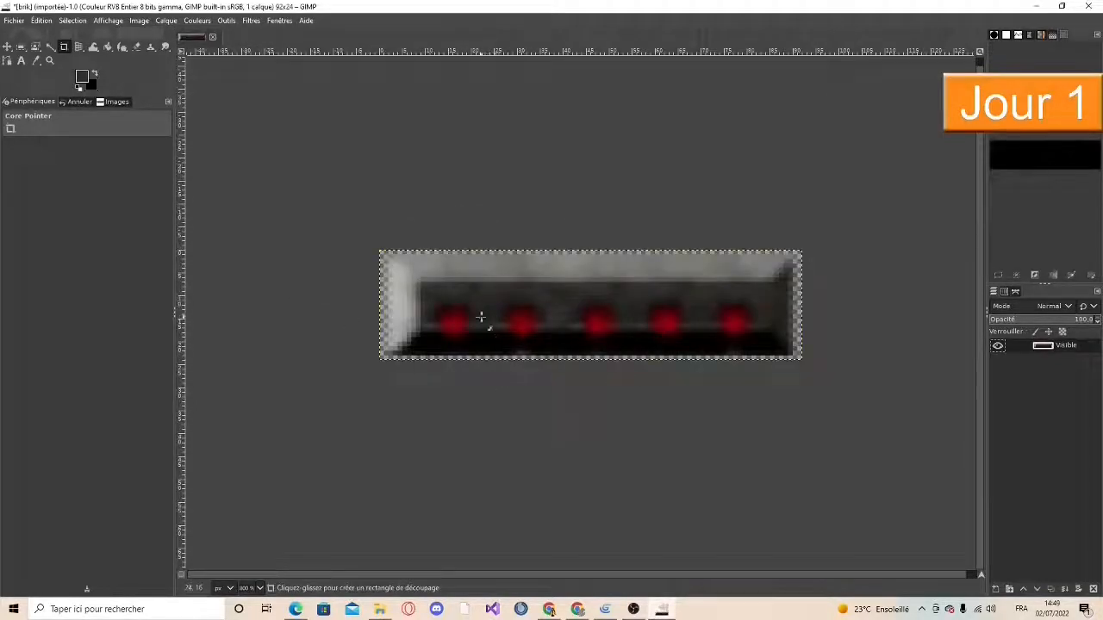
# - Export the stretched brick as a PNG into the img folder of the casse brique missile project
pyautogui.click(14, 20)
pyautogui.click(60, 208)
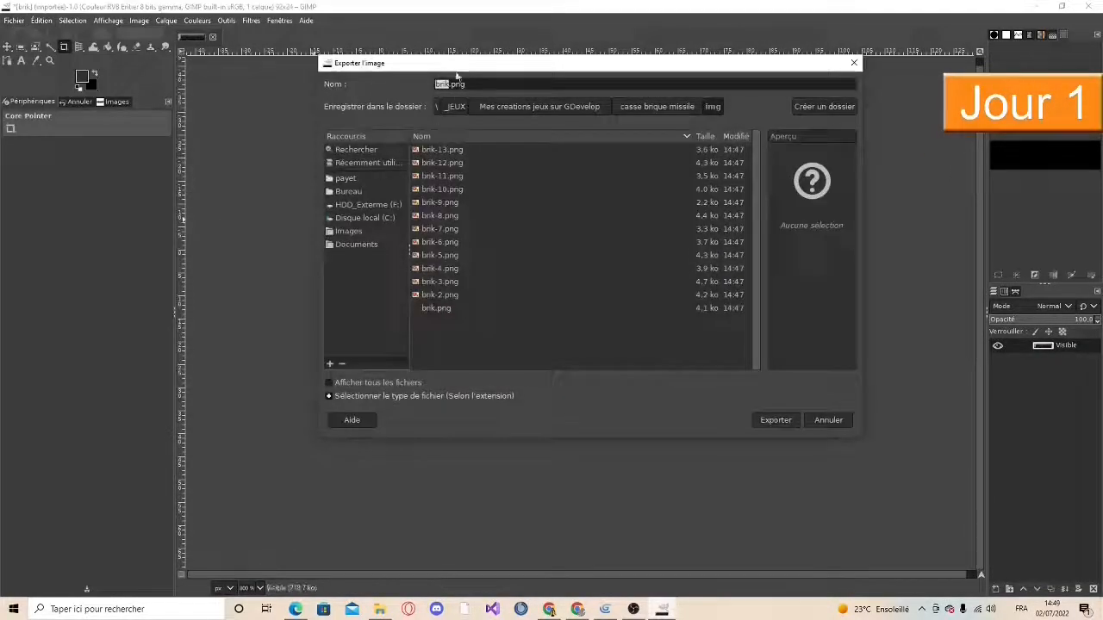
pyautogui.click(385, 613)
pyautogui.click(390, 615)
pyautogui.click(776, 420)
pyautogui.click(629, 298)
pyautogui.press('Return')
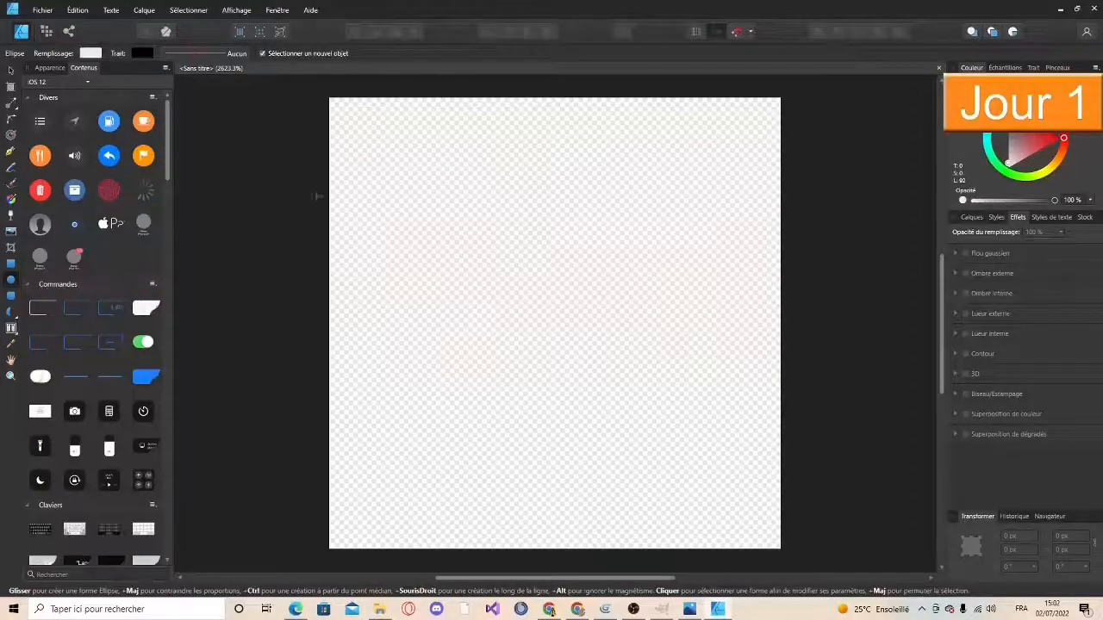
# - Draw an ellipse about 30 by 27 px across the canvas and nudge it slightly left and up
pyautogui.moveTo(350, 124); pyautogui.dragTo(793, 525)
pyautogui.moveTo(525, 328); pyautogui.dragTo(507, 306)
pyautogui.hotkey('ctrl', 'z')
pyautogui.press('Left')
pyautogui.press('Up')
pyautogui.press('Up')
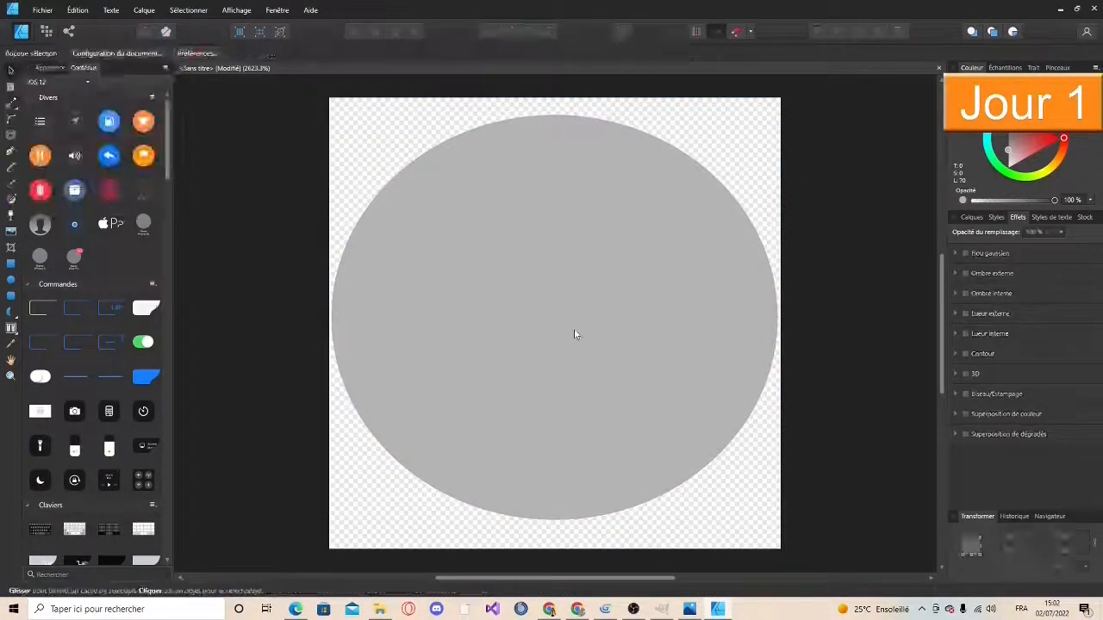
# - Give the ellipse a 3D effect with 14.9 px radius and a bevel with 0.6 px radius, both at 100% opacity
pyautogui.click(575, 335)
pyautogui.click(997, 218)
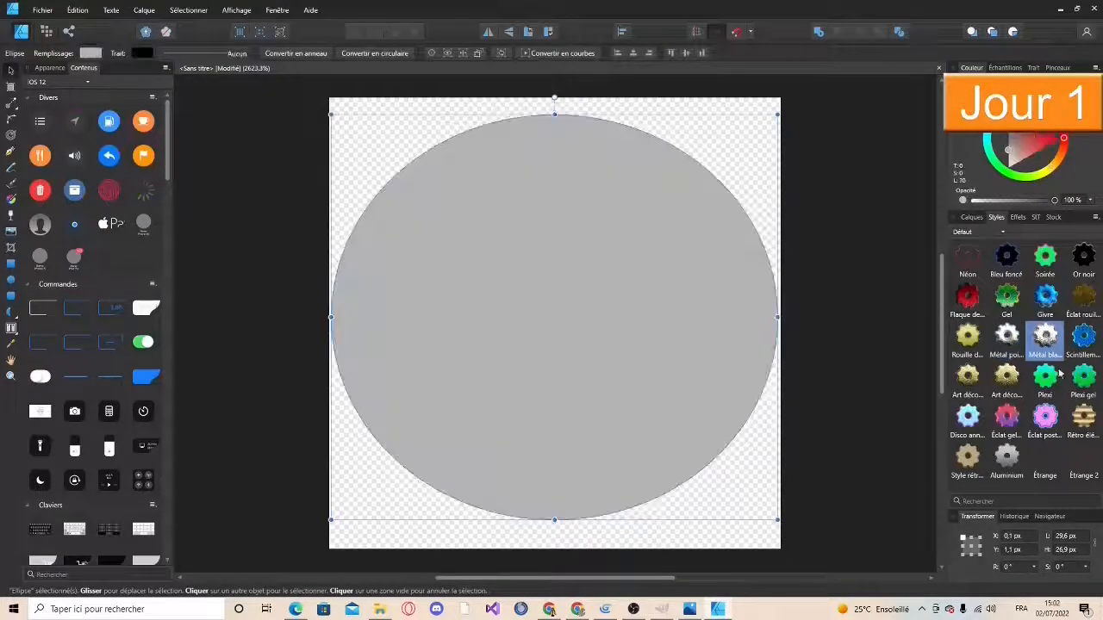
pyautogui.click(1009, 454)
pyautogui.click(1018, 217)
pyautogui.click(965, 373)
pyautogui.moveTo(1023, 413)
pyautogui.mouseDown()
pyautogui.moveTo(1005, 415)
pyautogui.moveTo(1014, 419)
pyautogui.mouseUp()
pyautogui.click(965, 436)
pyautogui.moveTo(999, 456)
pyautogui.mouseDown()
pyautogui.moveTo(1035, 456)
pyautogui.moveTo(991, 456)
pyautogui.mouseUp()
pyautogui.moveTo(1010, 394); pyautogui.dragTo(1013, 396)
pyautogui.moveTo(991, 456); pyautogui.dragTo(995, 455)
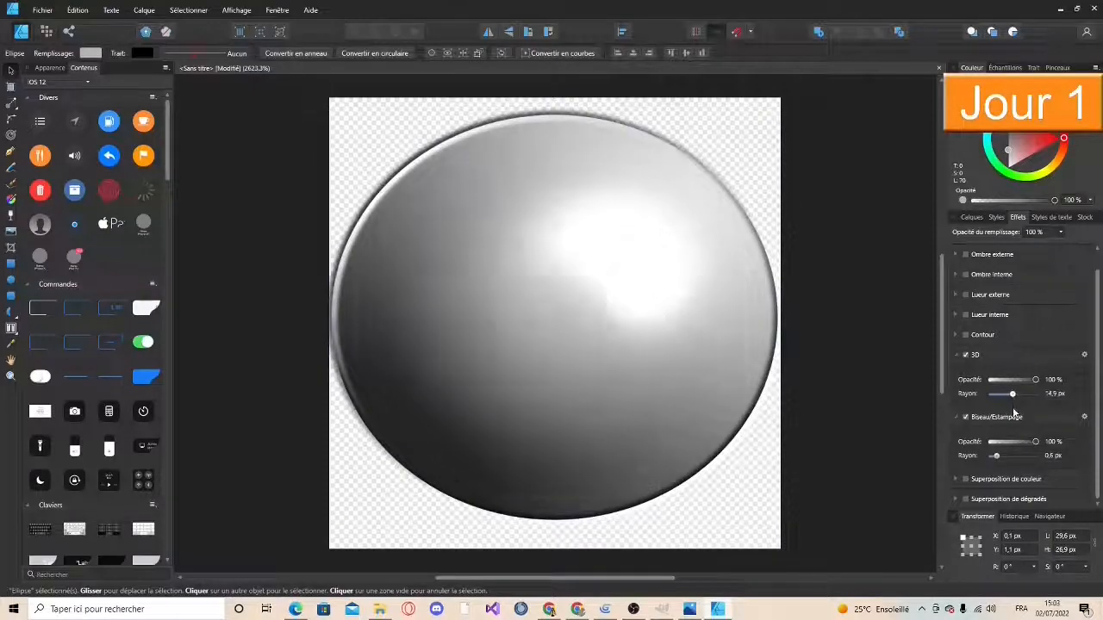
pyautogui.click(918, 423)
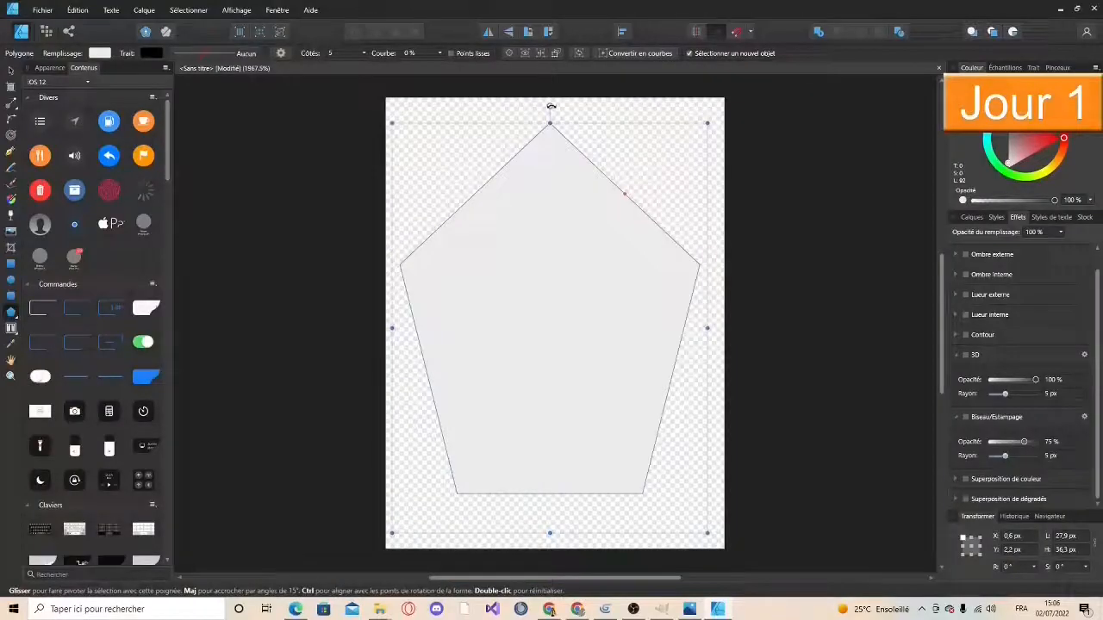
# - Rotate the pentagon 180° so its tip points down and fill it with dark red
pyautogui.moveTo(552, 111); pyautogui.dragTo(768, 396)
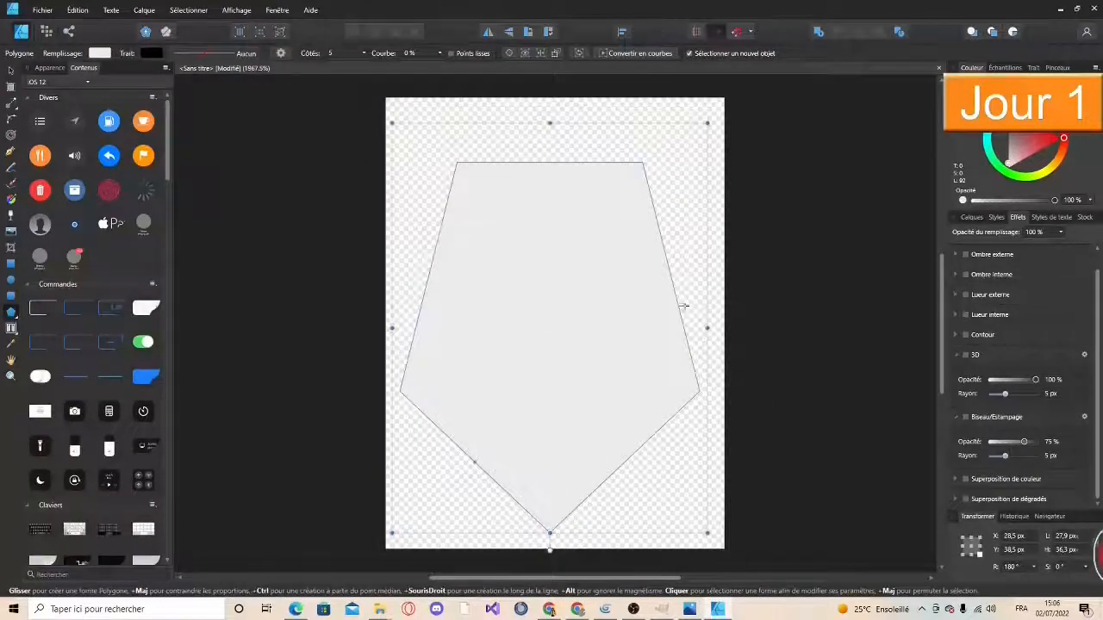
pyautogui.click(99, 52)
pyautogui.click(105, 135)
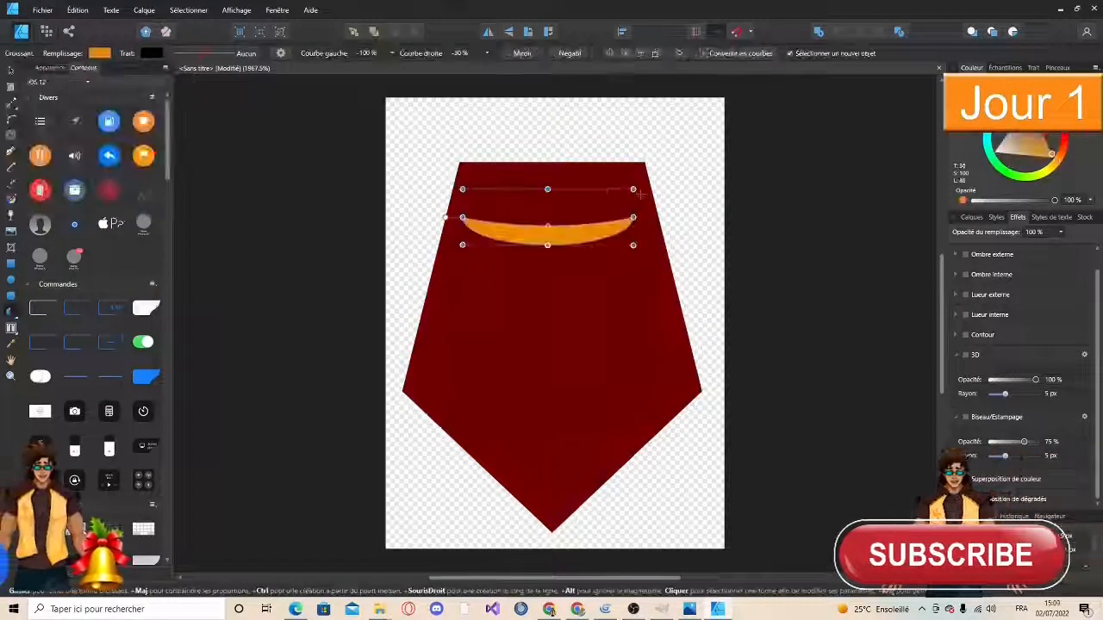
# - Widen the orange crescent to span the upper part of the red pentagon and make its curve thinner
pyautogui.moveTo(634, 186); pyautogui.dragTo(652, 187)
pyautogui.moveTo(454, 187)
pyautogui.mouseDown()
pyautogui.moveTo(441, 186)
pyautogui.moveTo(454, 187)
pyautogui.mouseUp()
pyautogui.moveTo(553, 226); pyautogui.dragTo(554, 239)
pyautogui.click(365, 210)
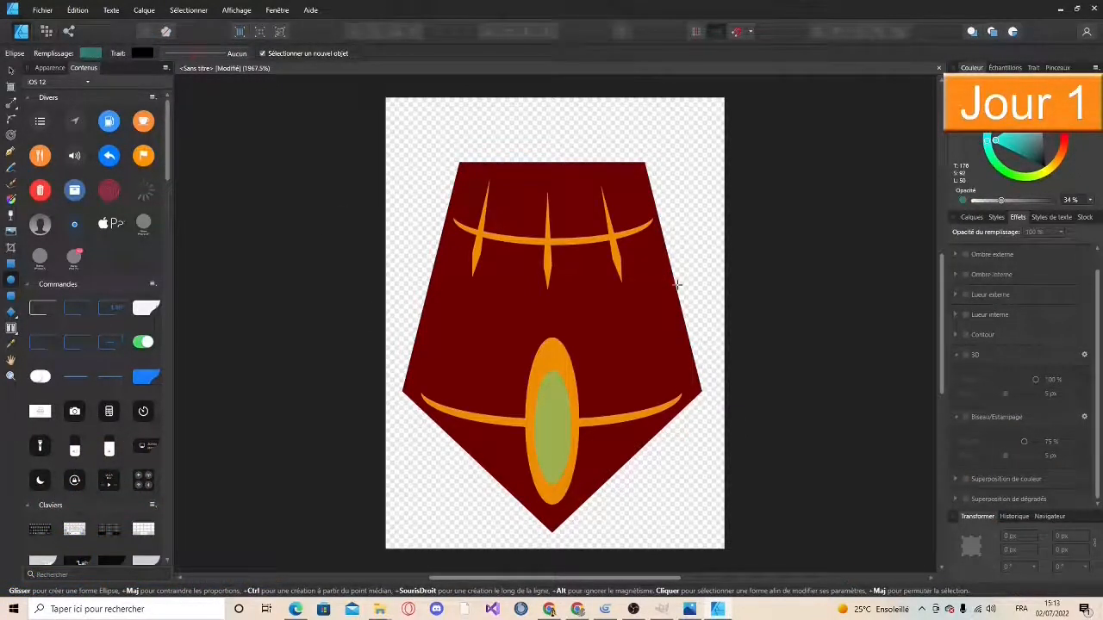
# - Select all the shape layers of the red and orange design and group them
pyautogui.click(971, 217)
pyautogui.moveTo(990, 383); pyautogui.dragTo(990, 233)
pyautogui.rightClick(991, 233)
pyautogui.click(918, 154)
# - Apply a 3D effect with 0.6 px radius to the group, then enable its bevel and adjust the bevel's opacity and radius
pyautogui.click(996, 217)
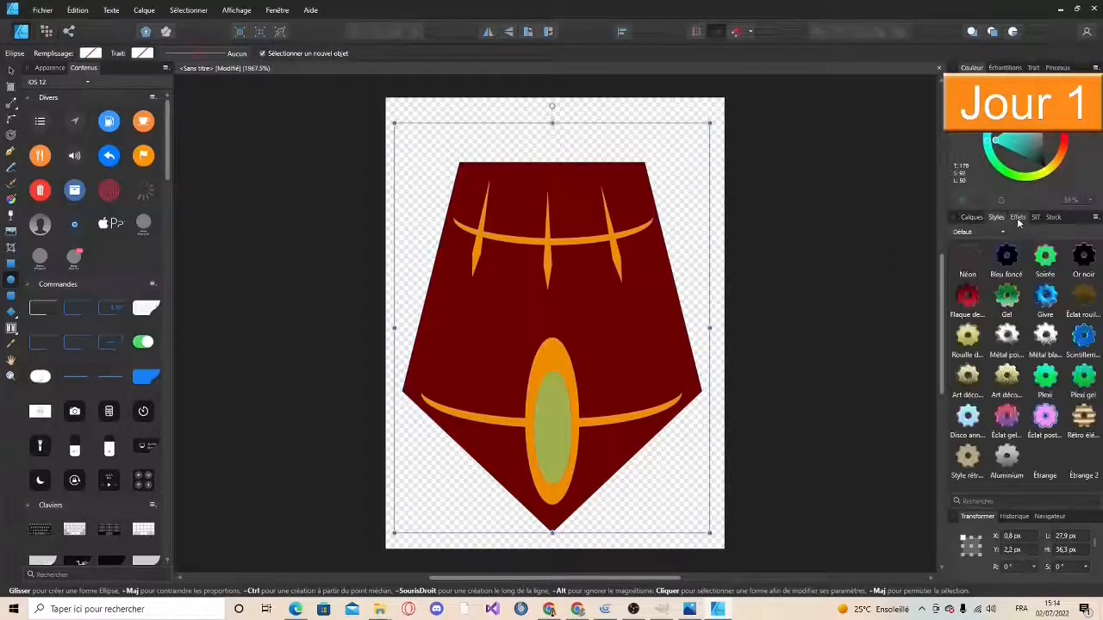
pyautogui.click(1018, 217)
pyautogui.click(965, 355)
pyautogui.moveTo(1005, 394); pyautogui.dragTo(996, 394)
pyautogui.click(965, 417)
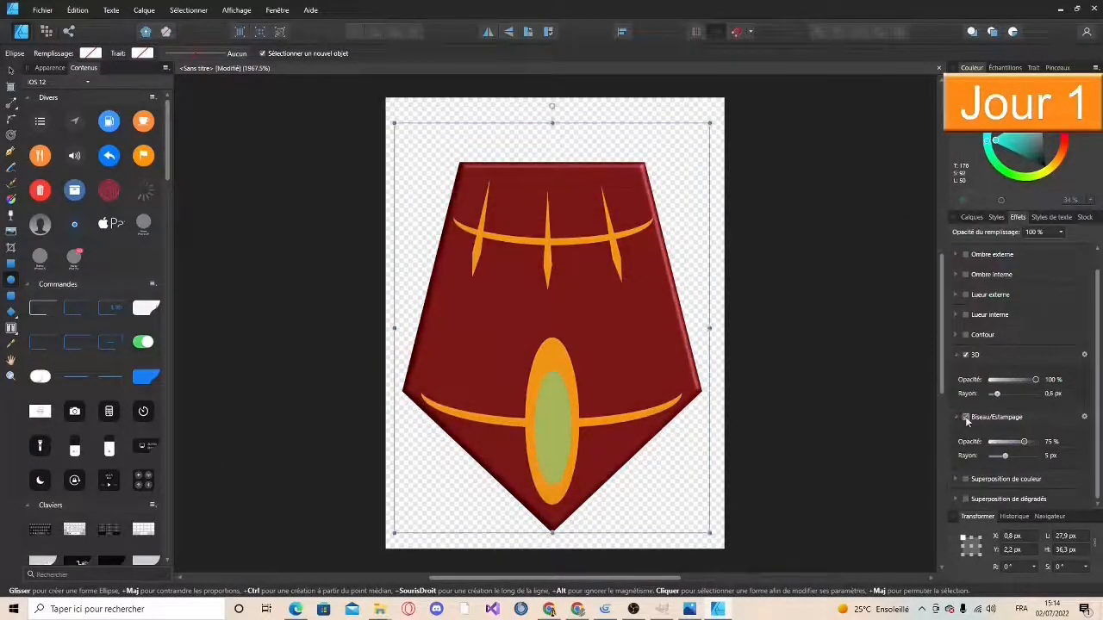
pyautogui.moveTo(1024, 442); pyautogui.dragTo(999, 455)
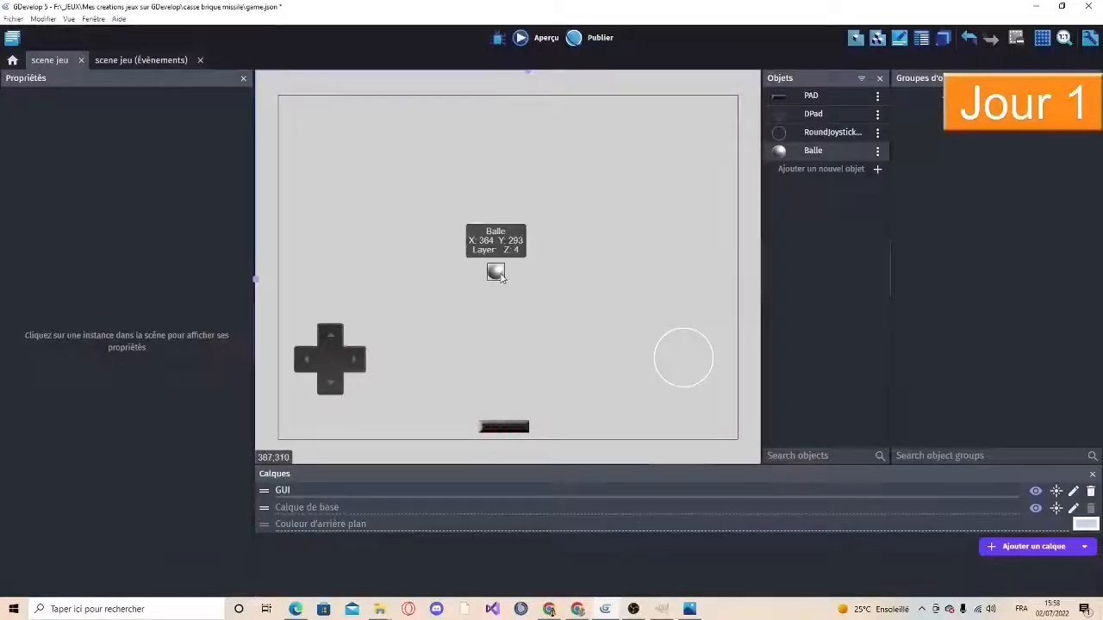
# - Move the Balle instance down closer to the paddle and launch a preview of the scene
pyautogui.moveTo(499, 276); pyautogui.dragTo(512, 343)
pyautogui.click(556, 37)
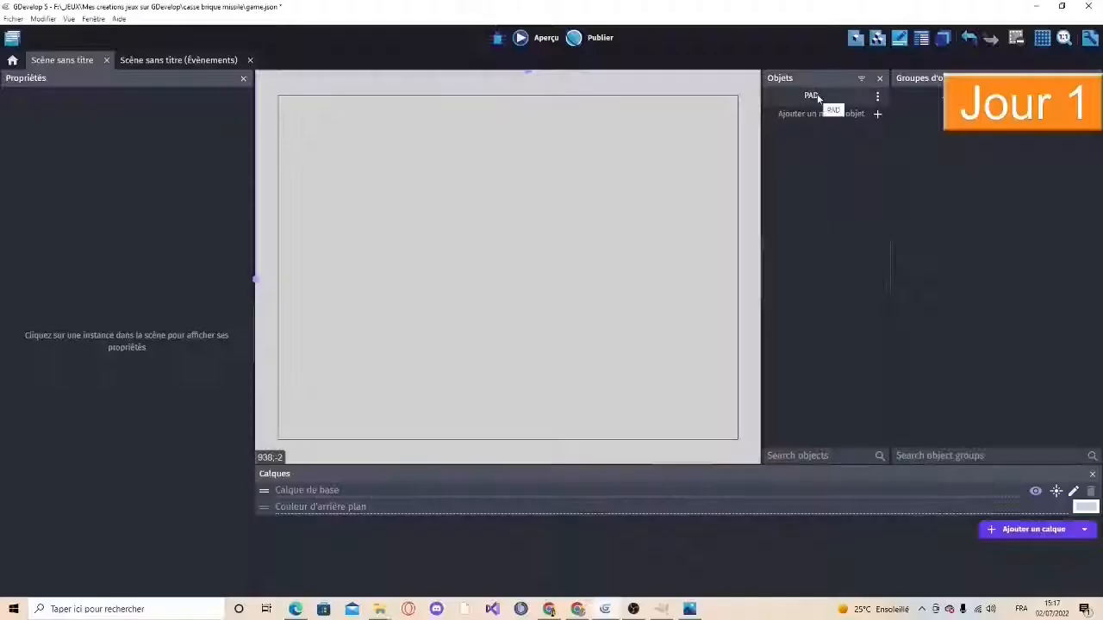
# - Place PAD at the bottom centre of the scene, with DPad in its lower-left and the round joystick in its lower-right area
pyautogui.click(492, 440)
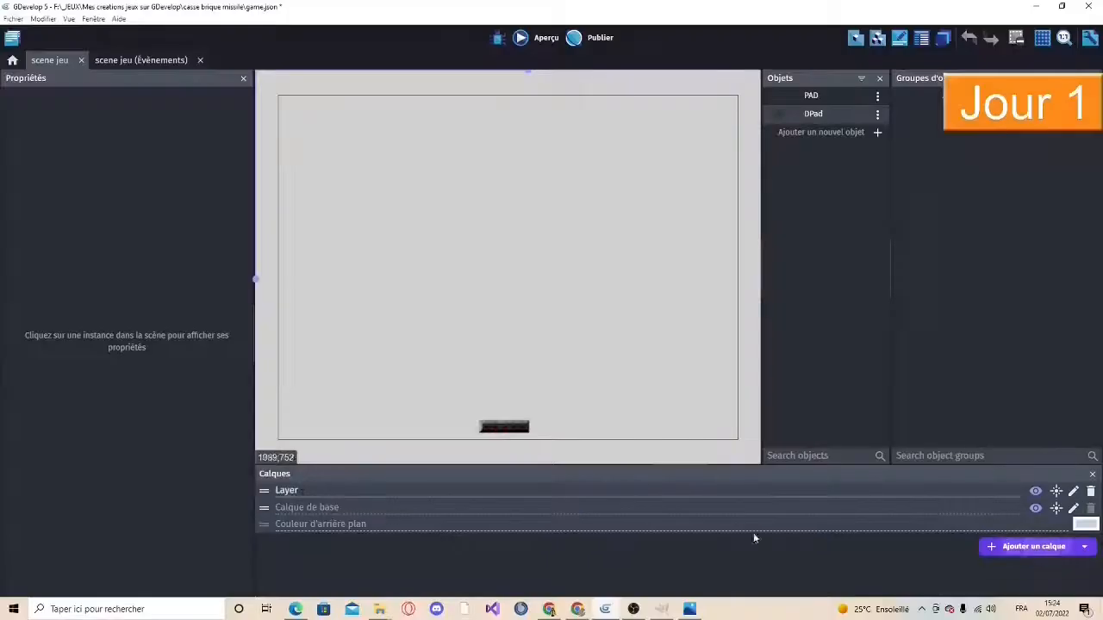
pyautogui.moveTo(813, 114); pyautogui.dragTo(340, 354)
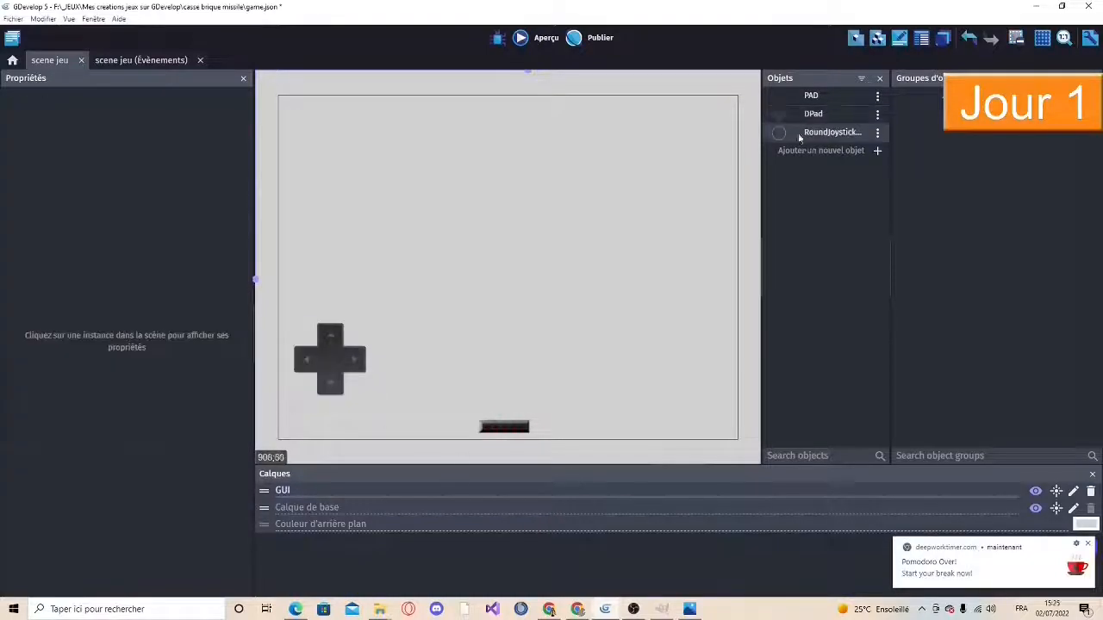
pyautogui.moveTo(827, 134); pyautogui.dragTo(638, 320)
pyautogui.click(323, 355)
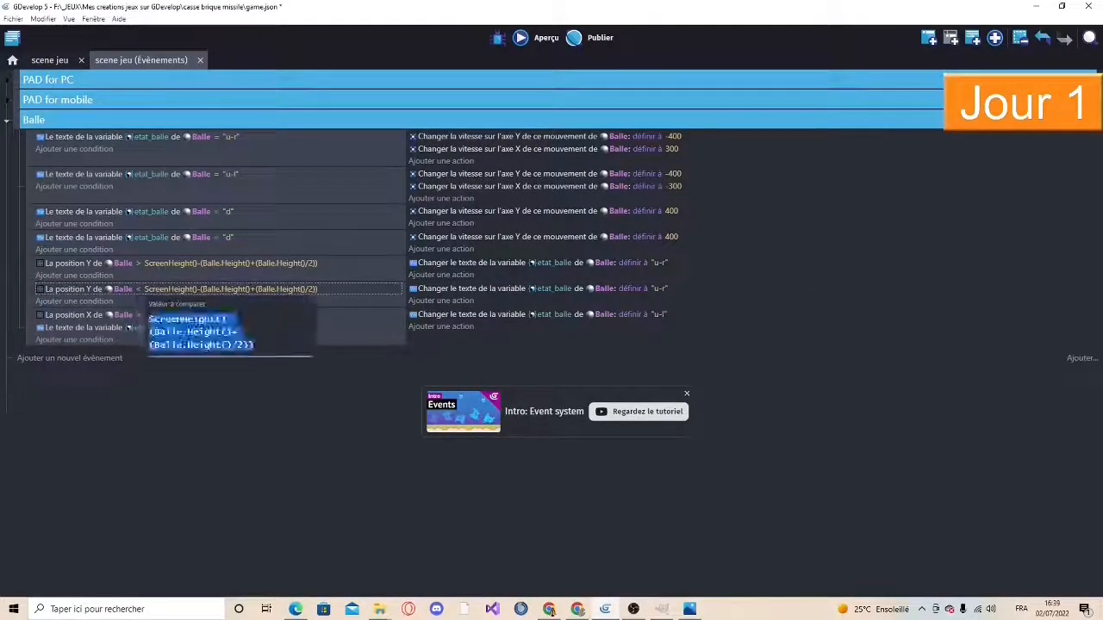
# - Set the value of Balle's "less than" Y-position condition to 10 and open the "d-l" value of the etat_balle sub-condition
pyautogui.write('10')
pyautogui.press('Return')
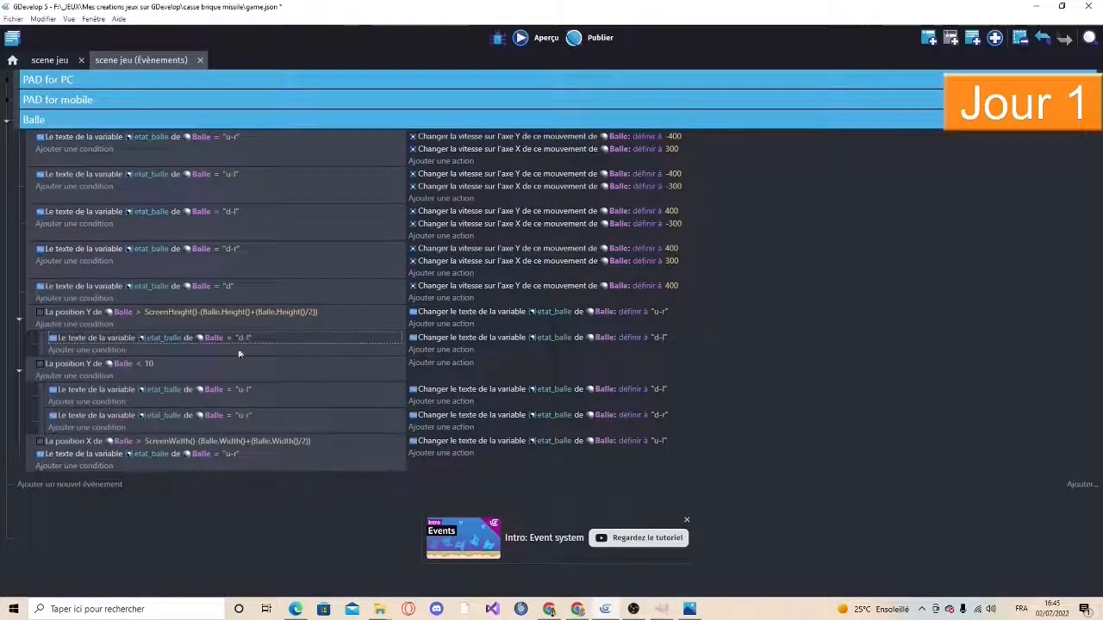
pyautogui.click(245, 337)
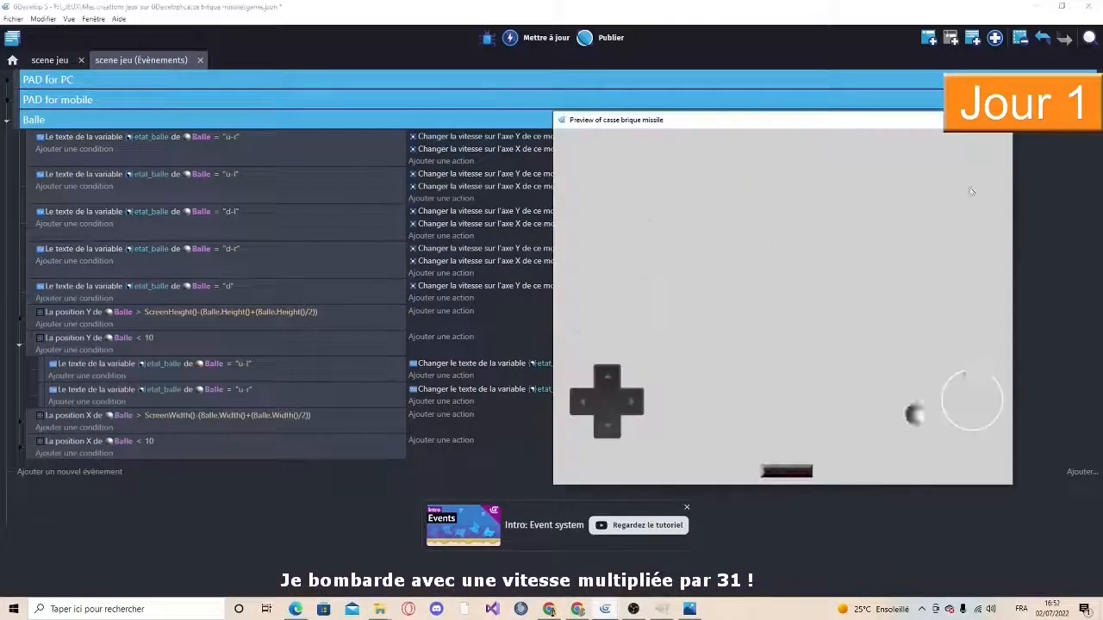
# - Collapse Balle's screen-edge events, add the label "Rebondie au bord de l'écran" and move it above them
pyautogui.click(19, 425)
pyautogui.click(19, 400)
pyautogui.click(19, 342)
pyautogui.click(972, 38)
pyautogui.write("Rebondie au bord de l'écran")
pyautogui.moveTo(21, 418); pyautogui.dragTo(52, 312)
# - Label the ball's state events "Changement d'éta" and collapse the Balle group
pyautogui.click(206, 142)
pyautogui.write("Changement d'éta")
pyautogui.click(7, 120)
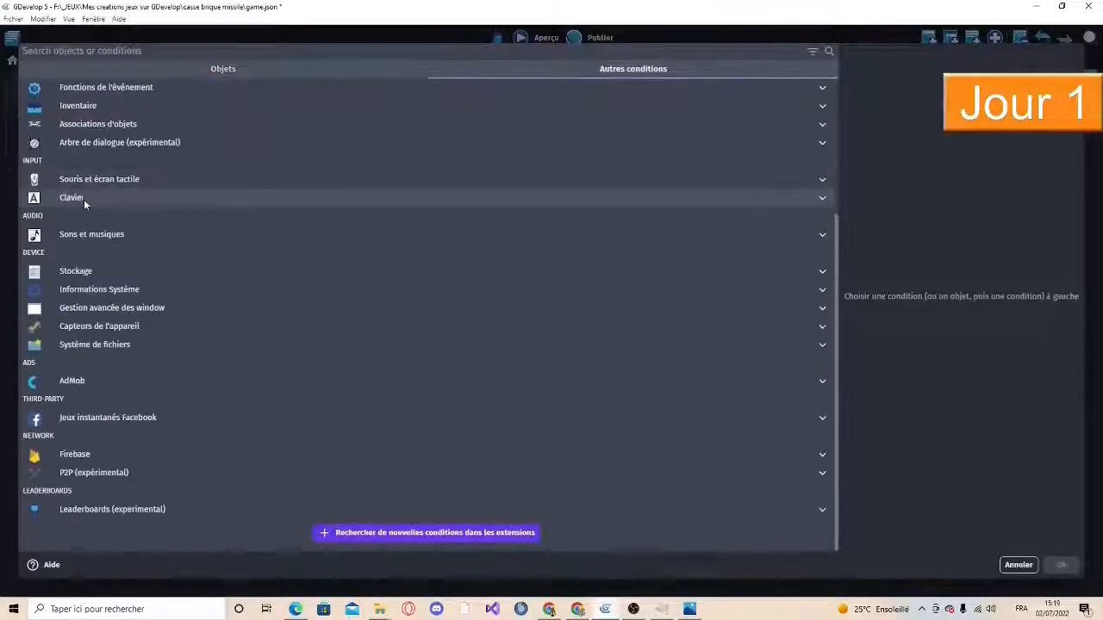
# - Pick a keyboard key-press condition for the PAD's PC controls
pyautogui.click(84, 199)
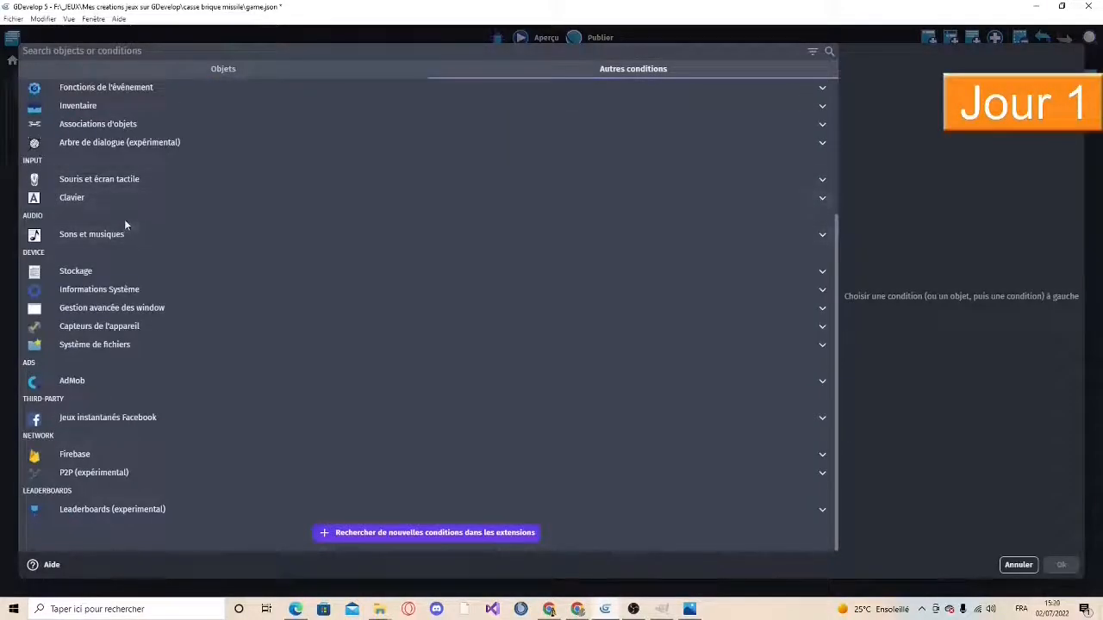
pyautogui.click(76, 290)
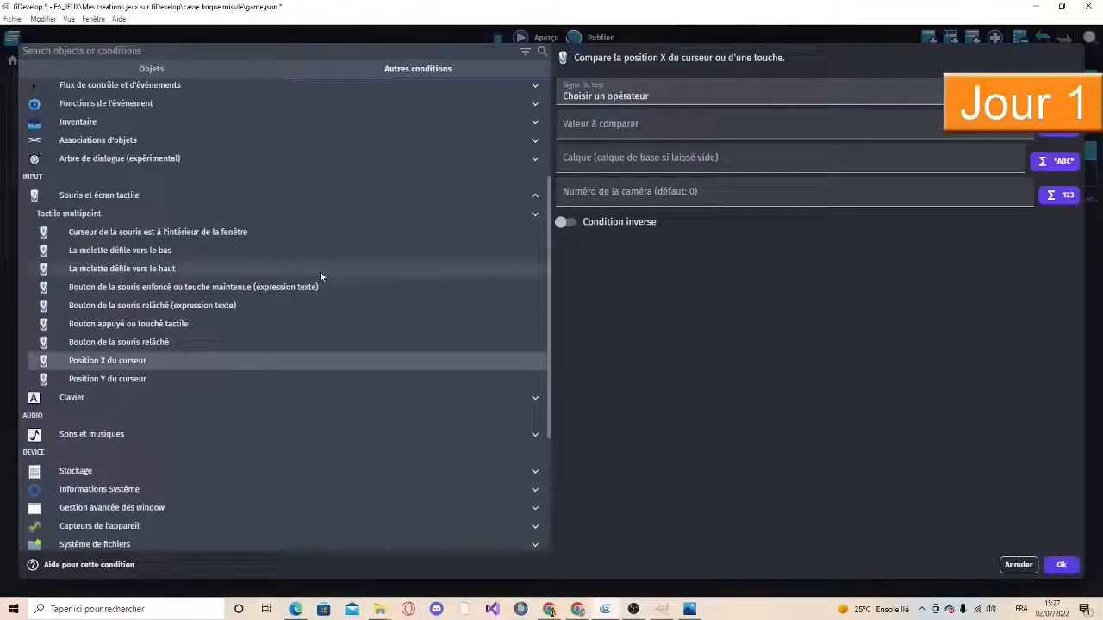
# - Add the condition that the cursor's X position is greater than or equal to DPad.X() to the PAD for mobile event
pyautogui.click(603, 125)
pyautogui.write('DPad.X')
pyautogui.click(596, 142)
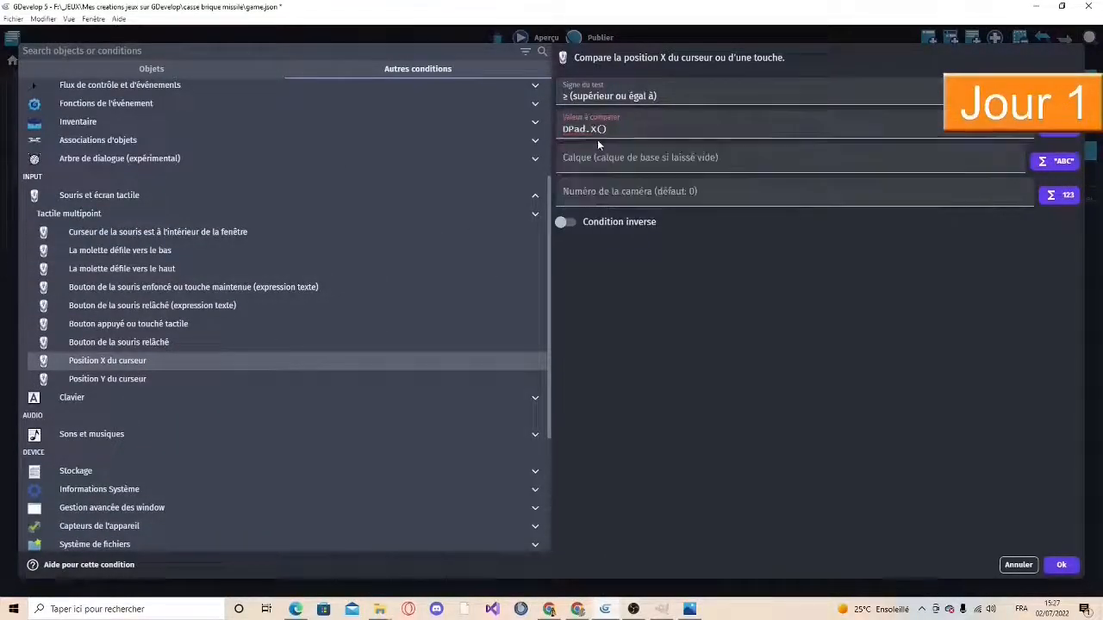
pyautogui.click(1066, 566)
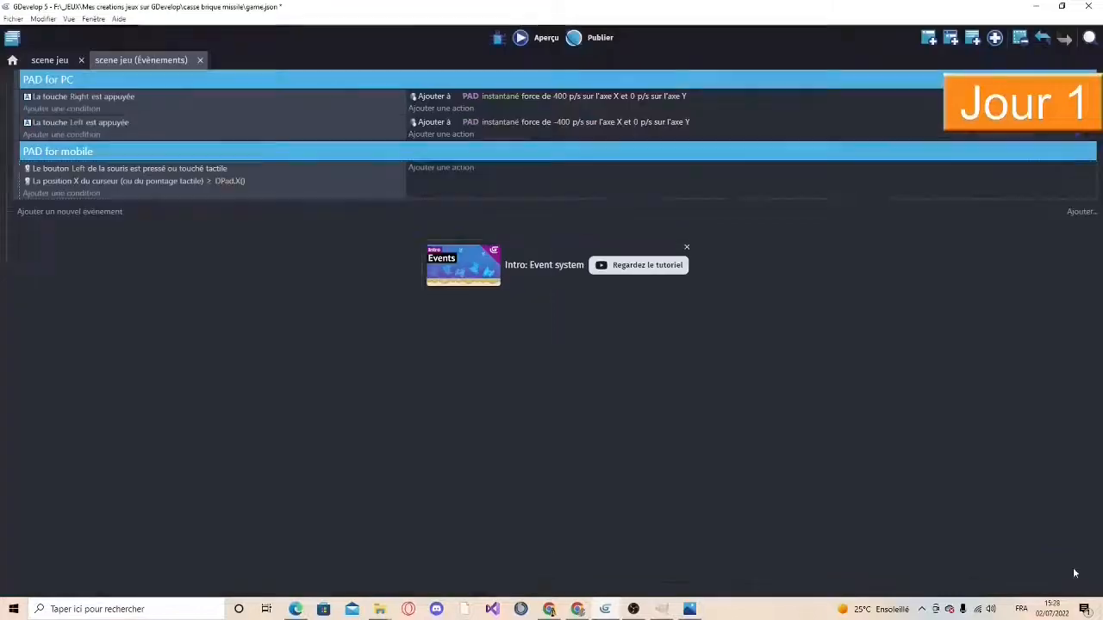
# - Add a second cursor X-position condition to the mobile event, less than or equal to DPad.X()+20
pyautogui.click(74, 194)
pyautogui.click(99, 425)
pyautogui.click(603, 98)
pyautogui.click(591, 149)
pyautogui.click(603, 125)
pyautogui.write('DPad.X()+20')
pyautogui.click(1066, 566)
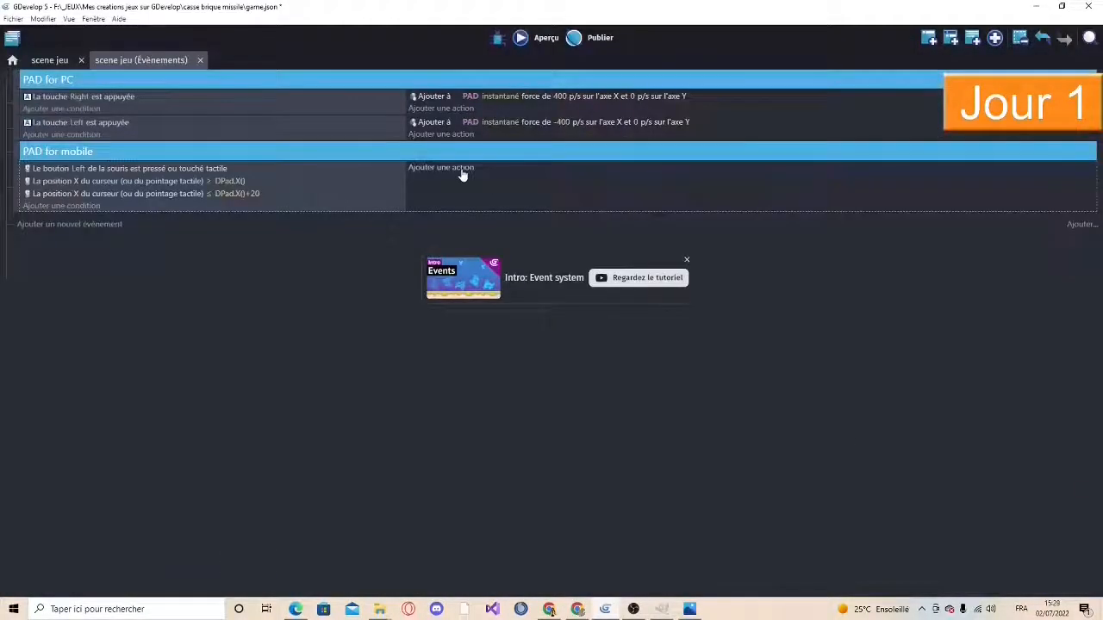
pyautogui.click(463, 169)
pyautogui.press('Escape')
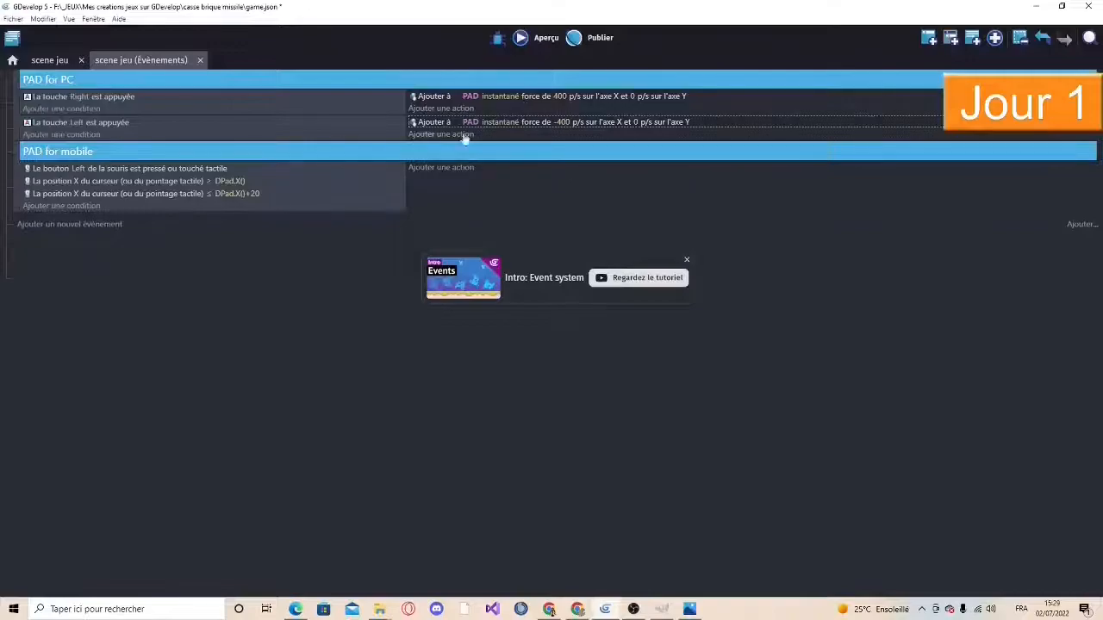
pyautogui.hotkey('ctrl', 'Return')
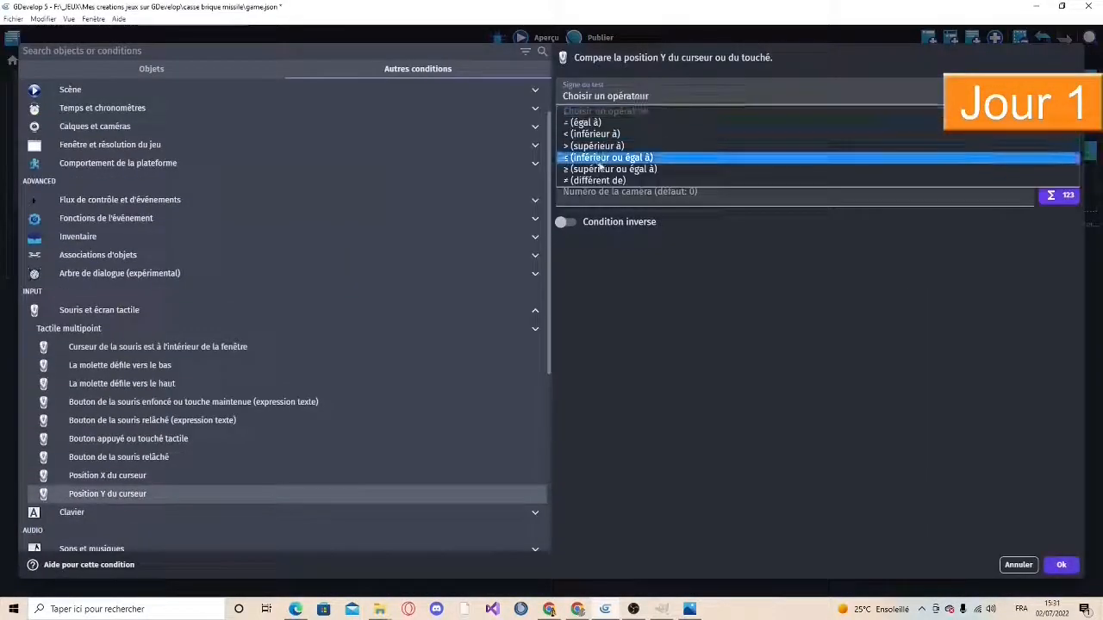
# - Set the operator of the cursor Y-position condition to ≤ (inférieur ou égal à)
pyautogui.click(601, 163)
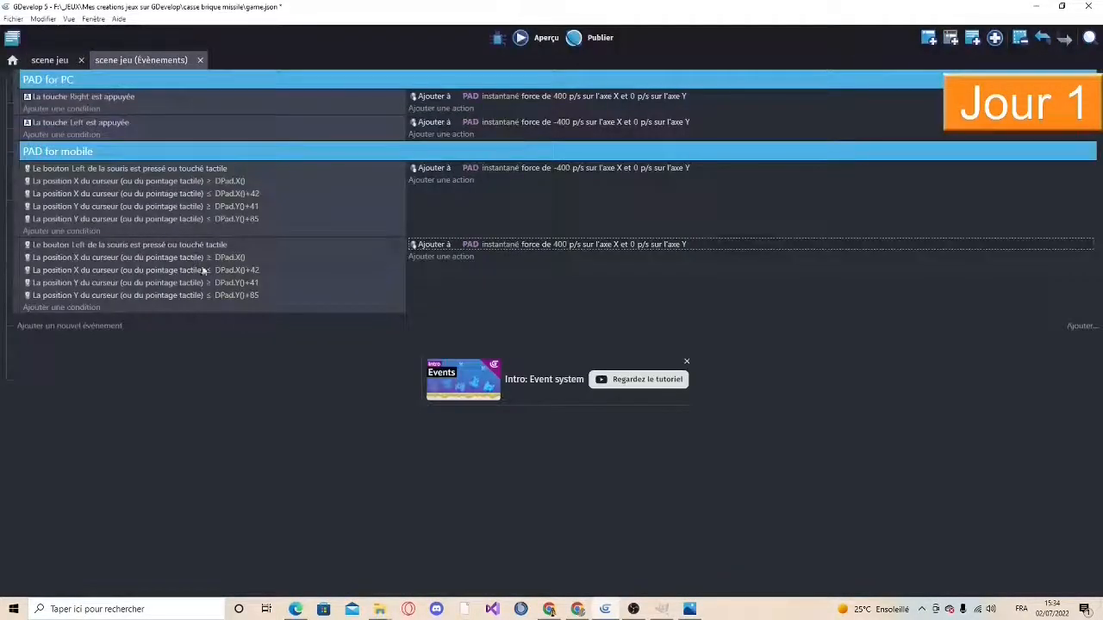
# - In the second mobile event, set the cursor X bounds to at least DPad.X()+84 and at most DPad.X()+DPad.Width()
pyautogui.click(230, 256)
pyautogui.write('Pad.Width()')
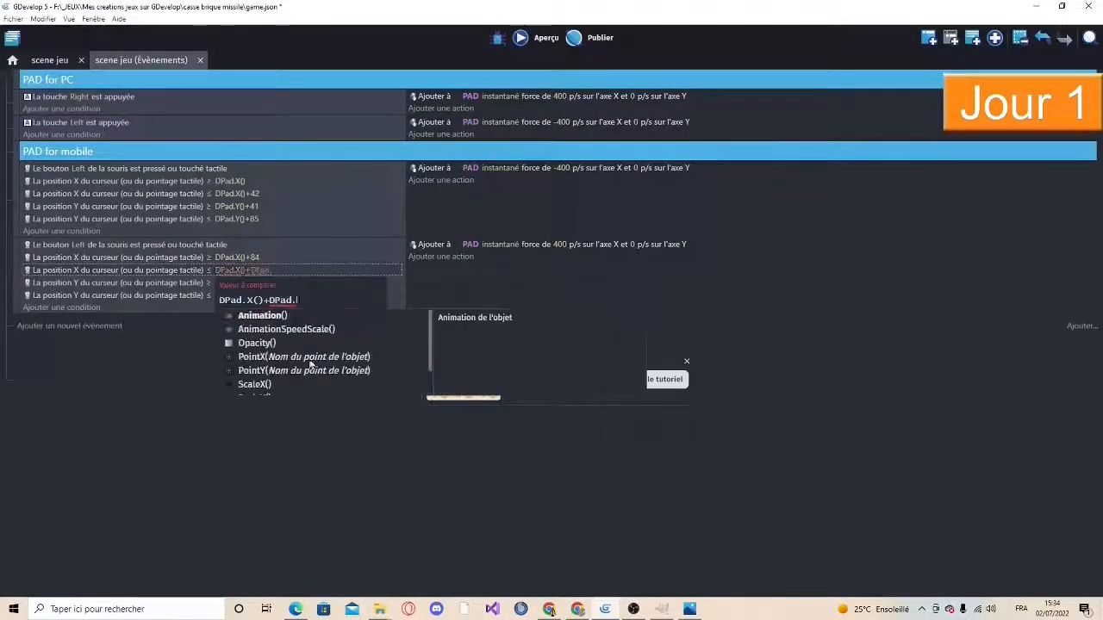